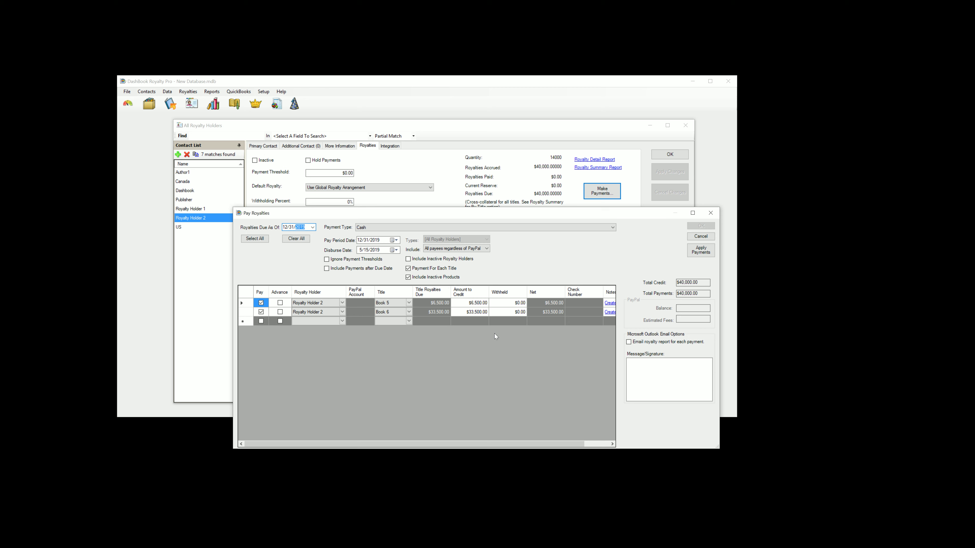
Step: Set the royalties due date to 12/31/2018 and the disburse date to 1/15/2019
{"action": "key", "text": "Down"}
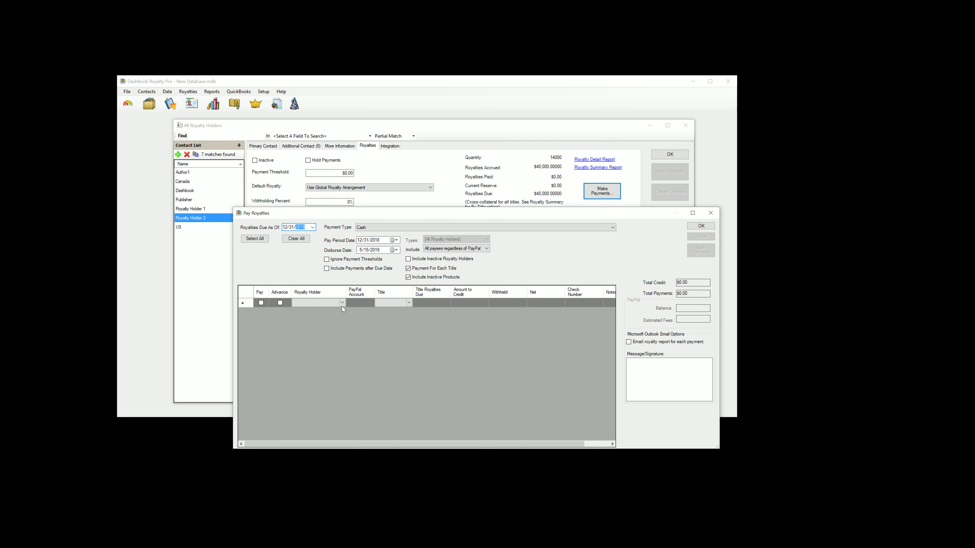
{"action": "left_click", "coordinate": [361, 250]}
{"action": "key", "text": "Right"}
{"action": "key", "text": "Right"}
Step: Add a payment line for Royalty Holder 2, marked as an advance, for the title Book 5
{"action": "left_click", "coordinate": [308, 301]}
{"action": "left_click", "coordinate": [309, 301]}
{"action": "left_click", "coordinate": [309, 309]}
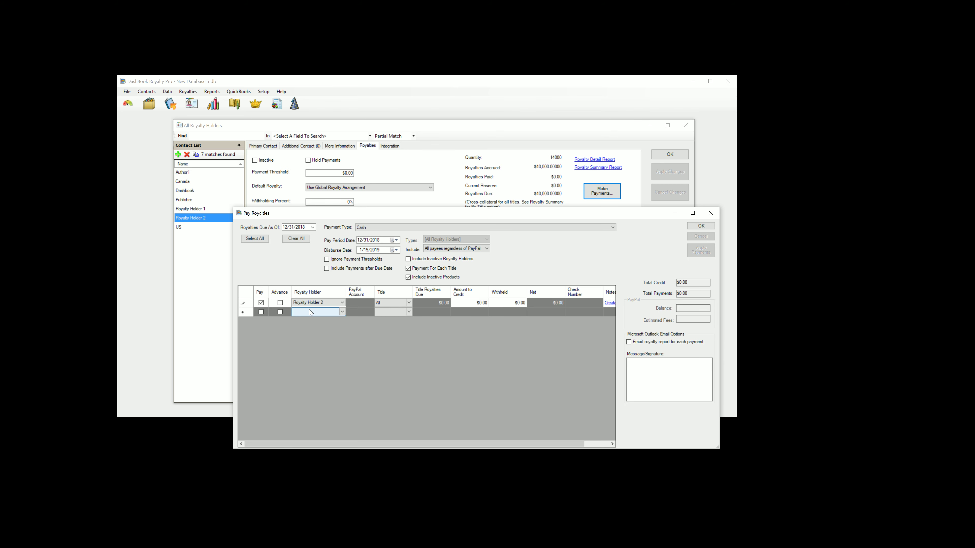
{"action": "left_click", "coordinate": [280, 304]}
{"action": "left_click", "coordinate": [392, 303]}
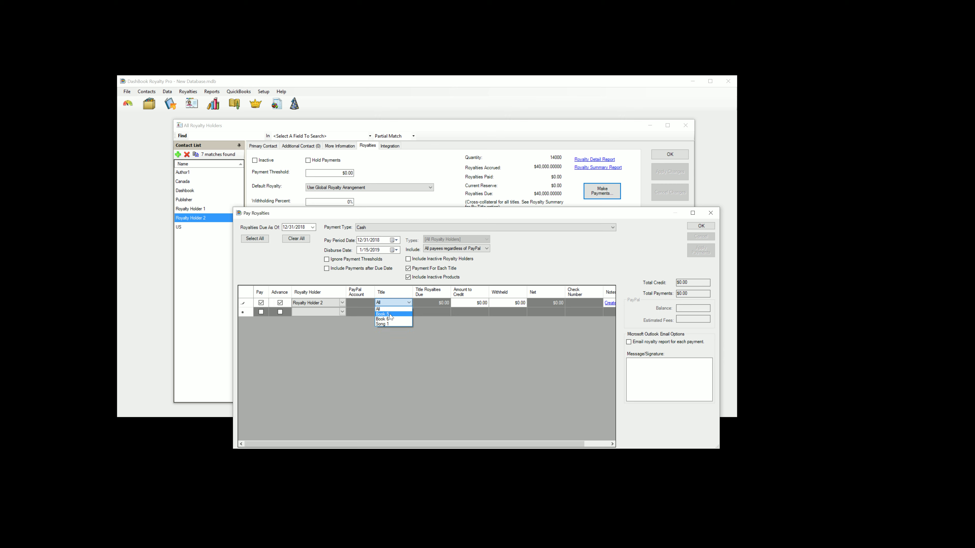
{"action": "left_click", "coordinate": [389, 314]}
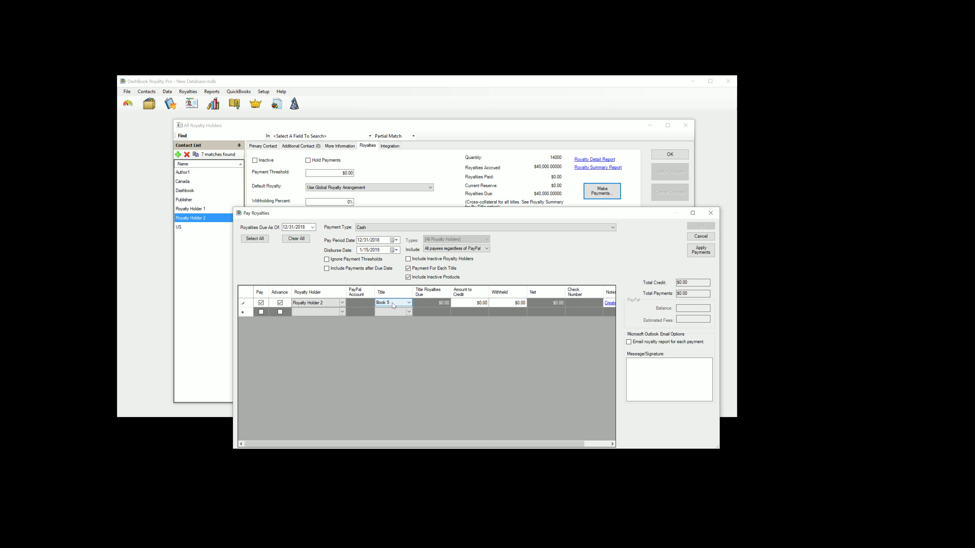
Step: Enter $100.00 as the amount to credit for the Book 5 advance, apply the payment and close the payment window
{"action": "left_click", "coordinate": [485, 303]}
{"action": "left_click", "coordinate": [509, 304]}
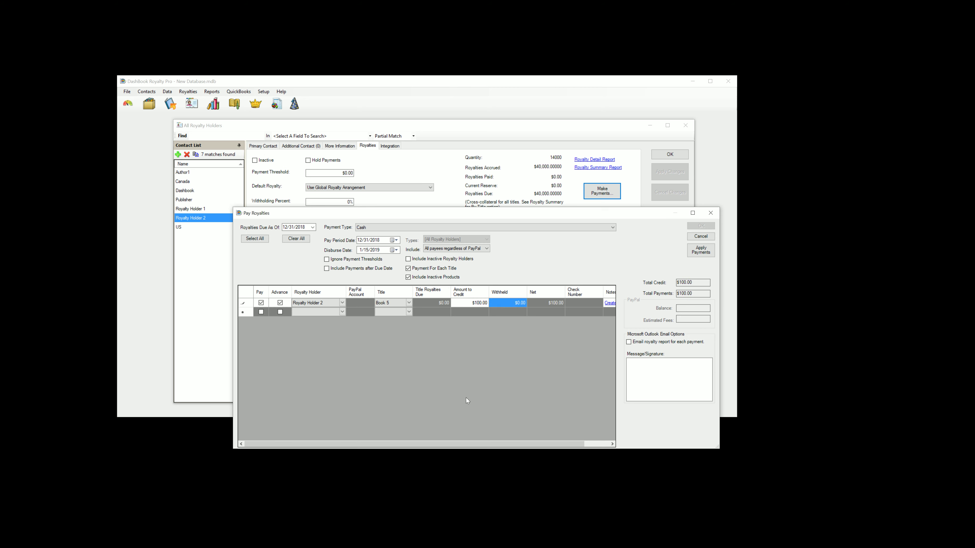
{"action": "left_click", "coordinate": [701, 252]}
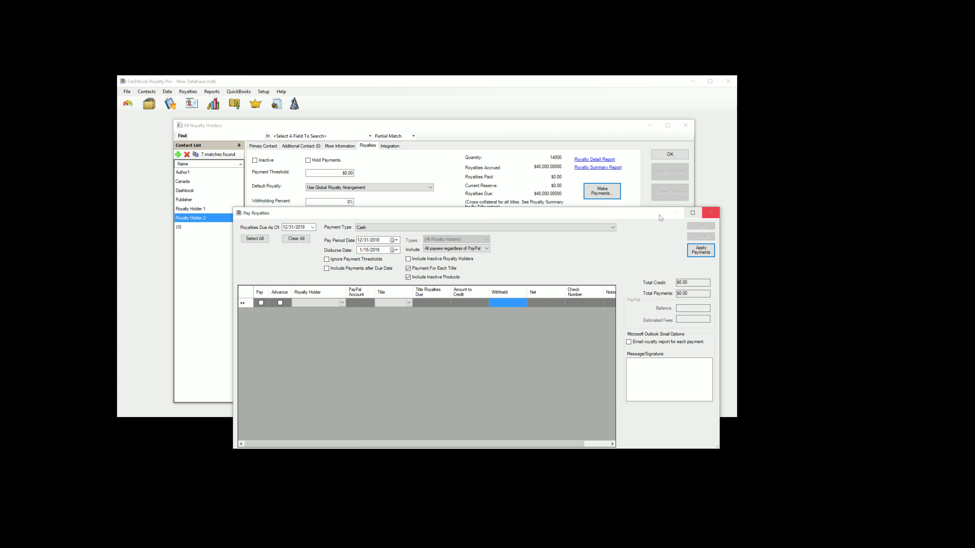
{"action": "left_click_drag", "start_coordinate": [656, 214], "coordinate": [605, 220]}
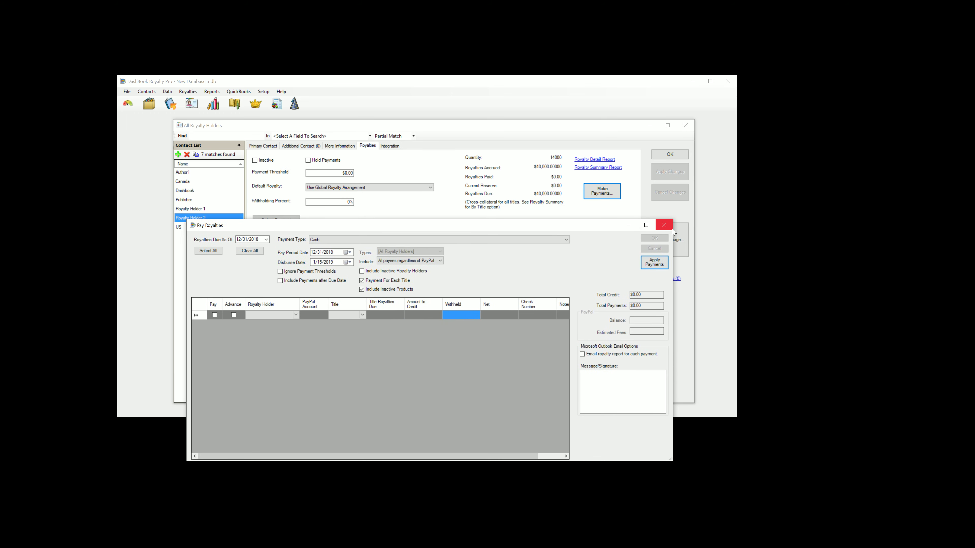
{"action": "left_click", "coordinate": [661, 220]}
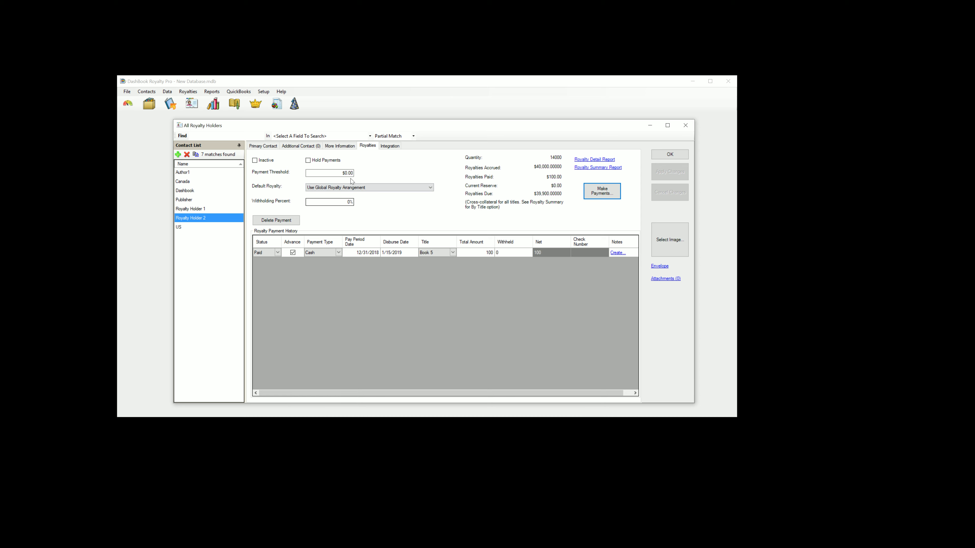
Step: Try out a payment threshold for Royalty Holder 2 and return it to $0.00
{"action": "left_click", "coordinate": [339, 172]}
{"action": "type", "text": "1"}
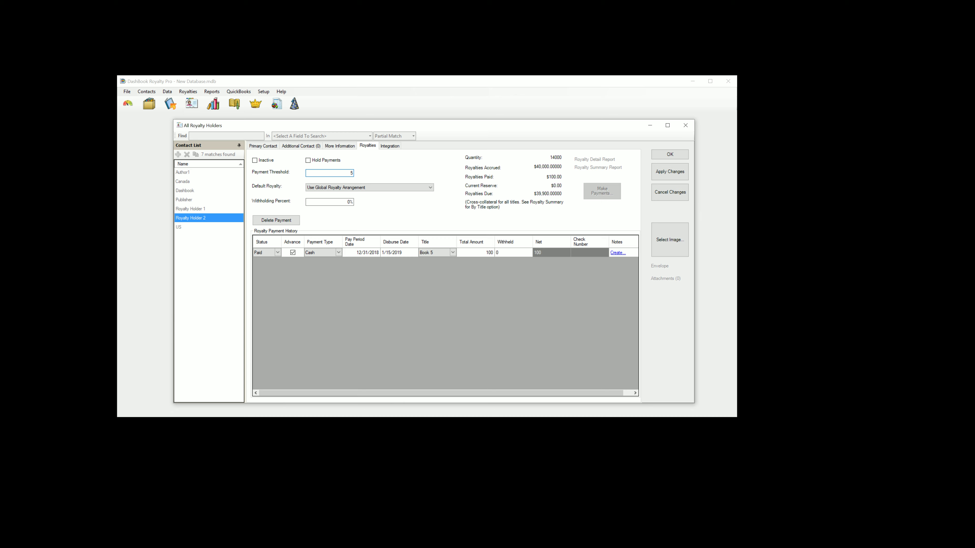
{"action": "key", "text": "Tab"}
{"action": "left_click", "coordinate": [349, 173]}
{"action": "key", "text": "BackSpace"}
{"action": "left_click", "coordinate": [652, 178]}
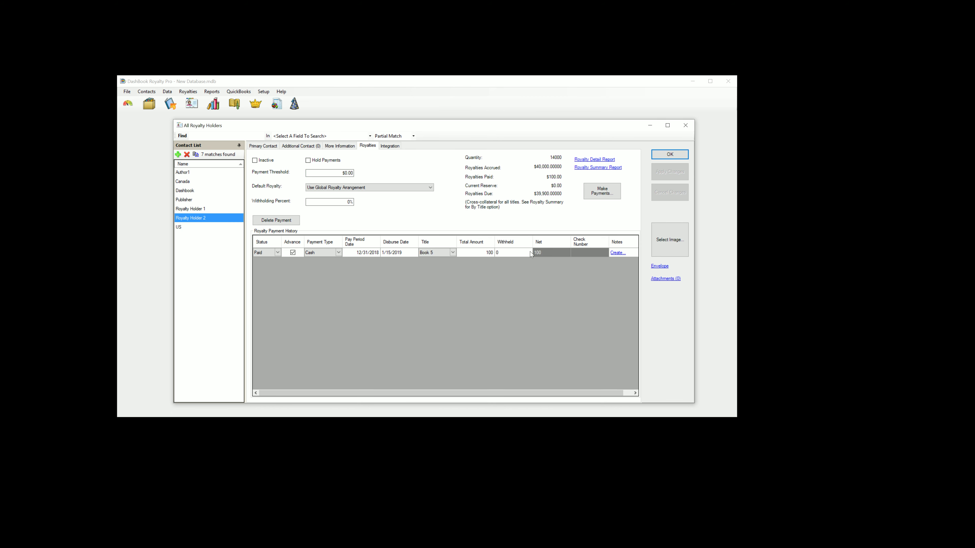
Step: Run the Royalty Summary report for Royalty Holder 2 over the Prior Quarter, review the balances by title, and close it
{"action": "left_click", "coordinate": [595, 171]}
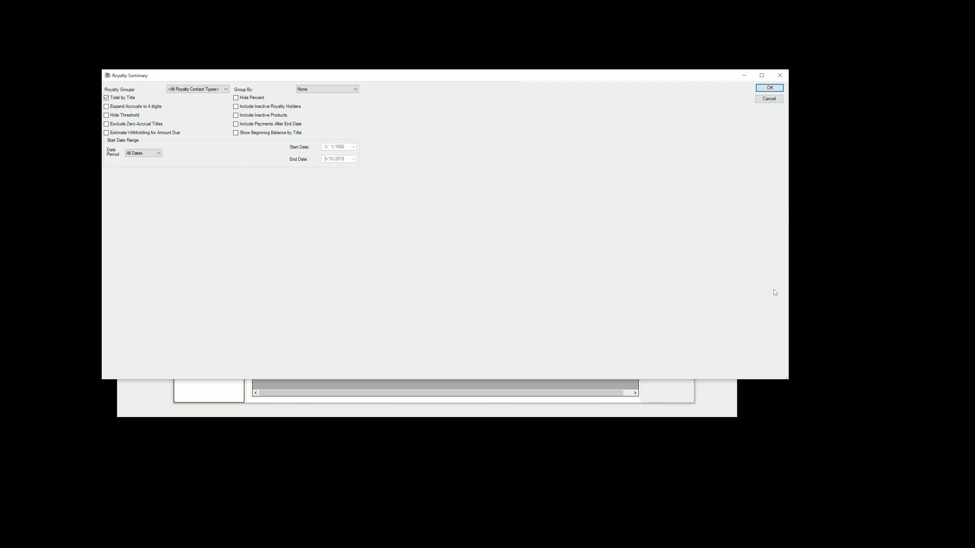
{"action": "left_click_drag", "start_coordinate": [785, 378], "coordinate": [412, 194]}
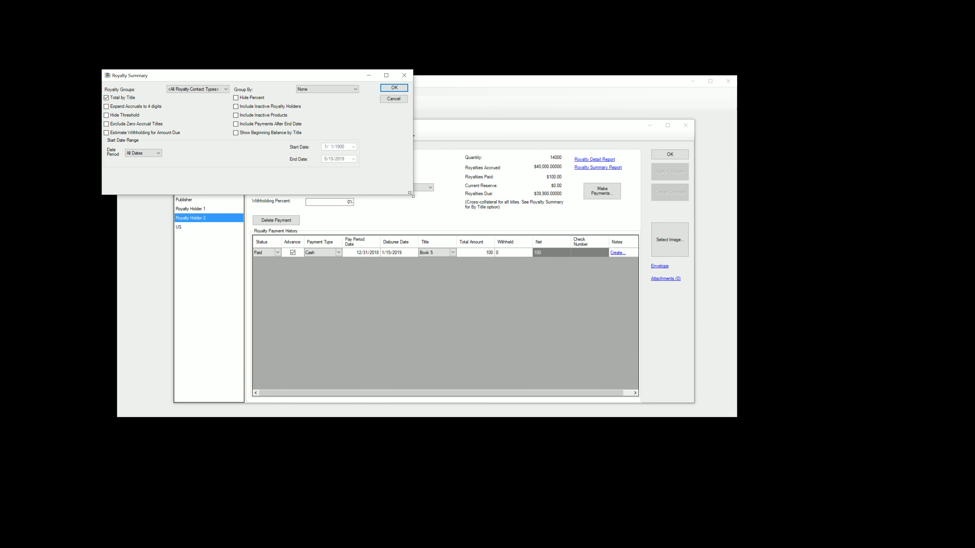
{"action": "left_click_drag", "start_coordinate": [242, 75], "coordinate": [343, 92]}
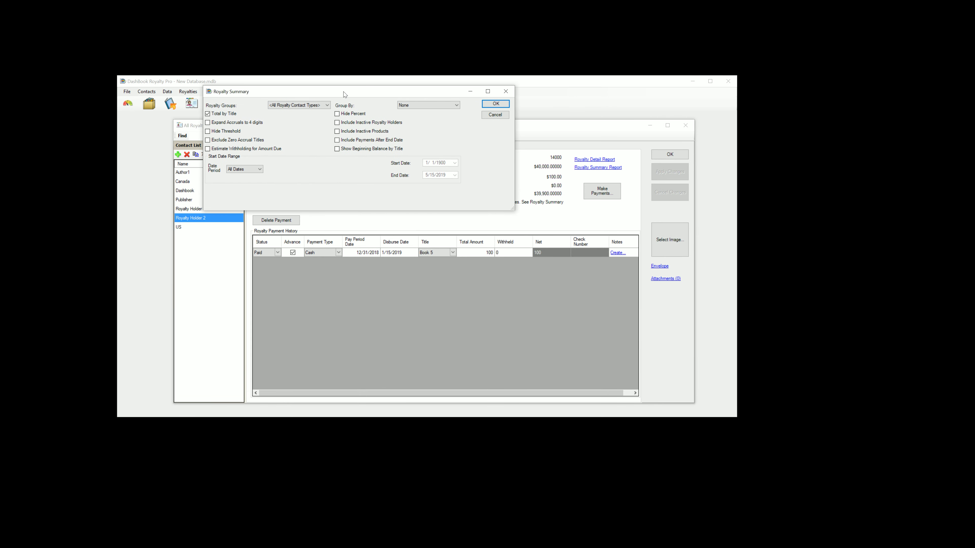
{"action": "left_click", "coordinate": [245, 169]}
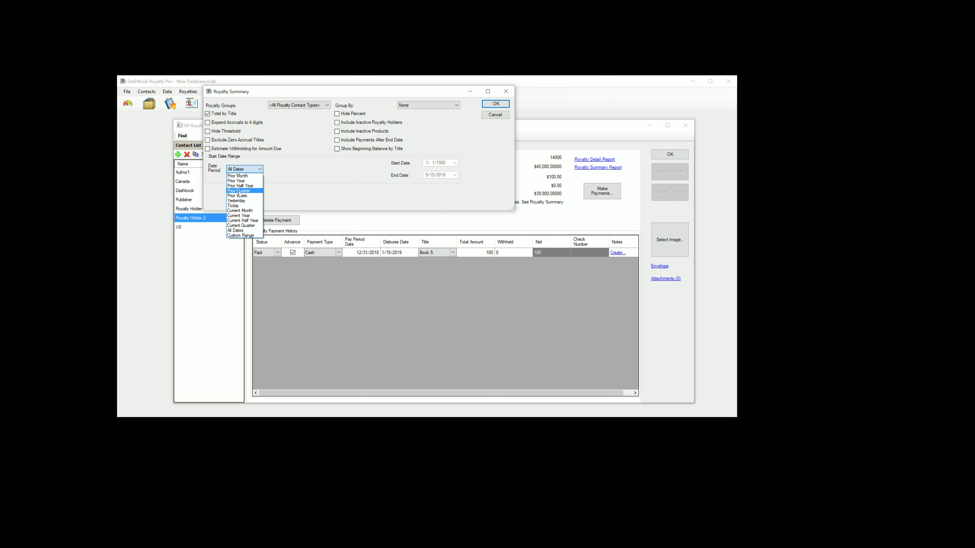
{"action": "left_click", "coordinate": [238, 191]}
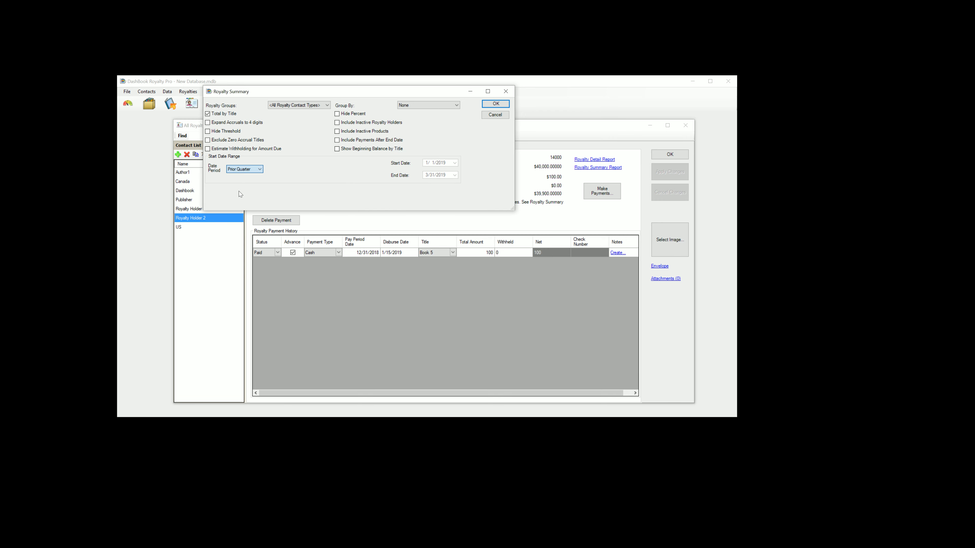
{"action": "left_click", "coordinate": [495, 104]}
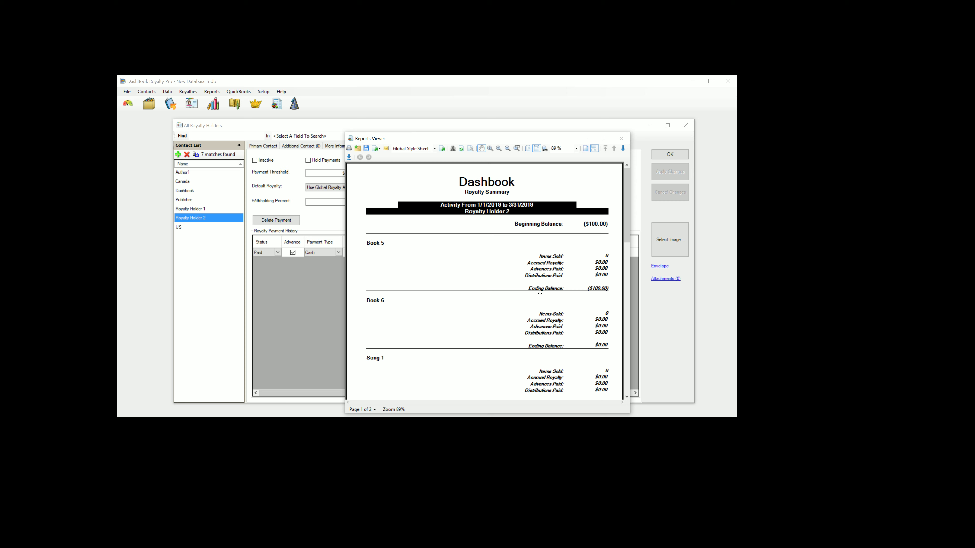
{"action": "scroll", "coordinate": [575, 296], "scroll_direction": "down", "scroll_amount": 2}
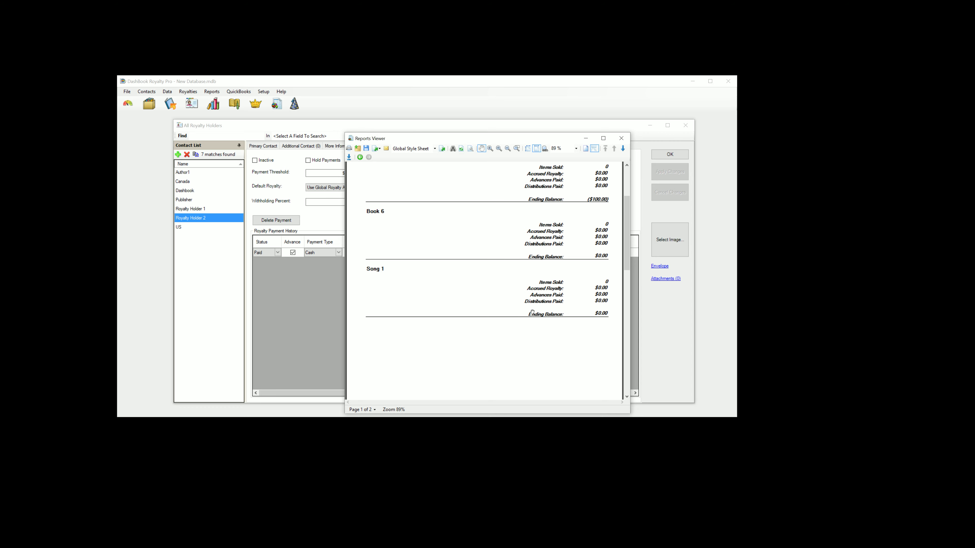
{"action": "left_click", "coordinate": [622, 138]}
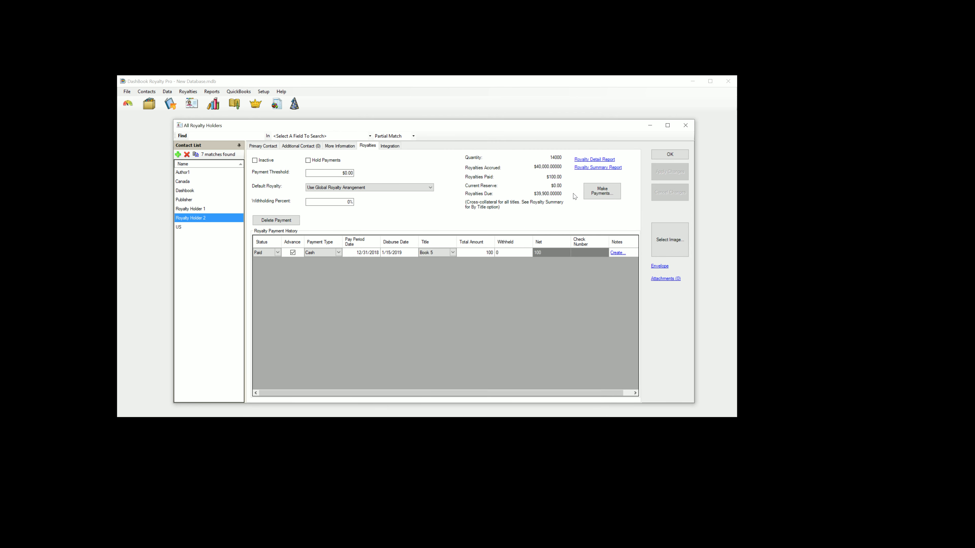
Step: Rerun the Royalty Summary report for the Current Year, review the title balances and period totals, and close it
{"action": "left_click", "coordinate": [593, 168]}
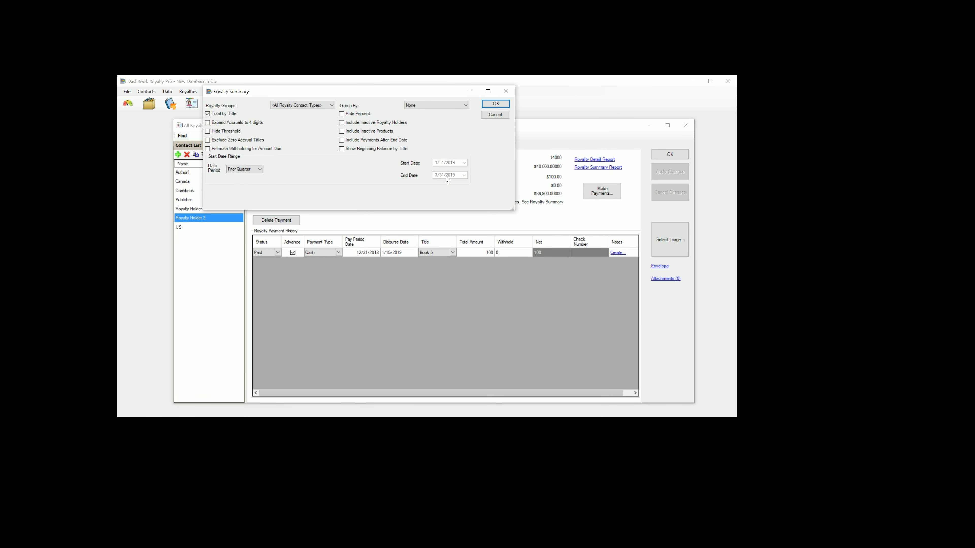
{"action": "left_click", "coordinate": [245, 170]}
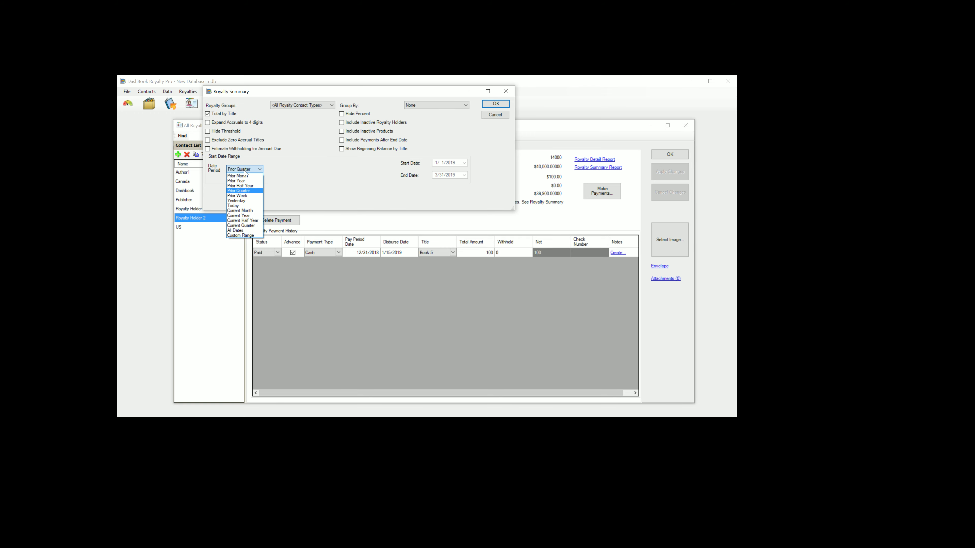
{"action": "left_click", "coordinate": [245, 215]}
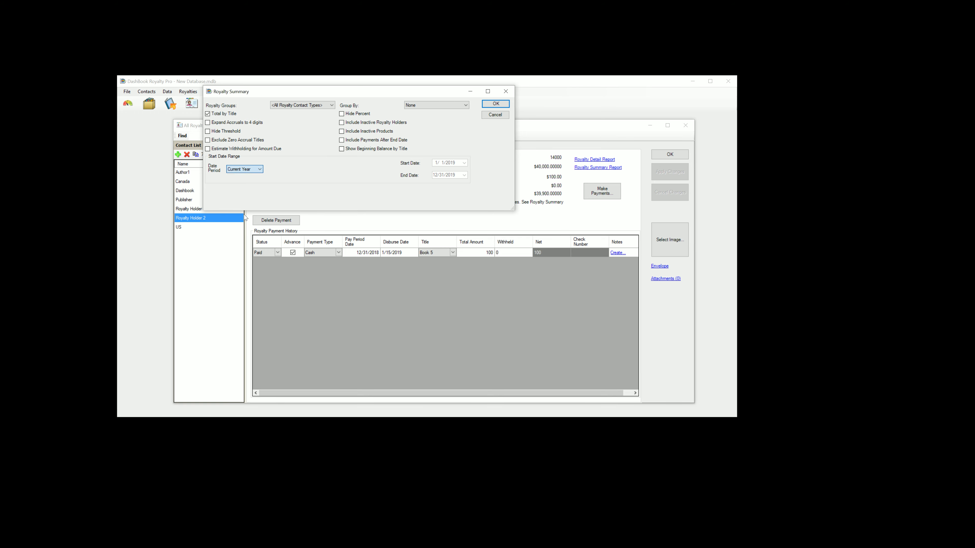
{"action": "left_click", "coordinate": [495, 103]}
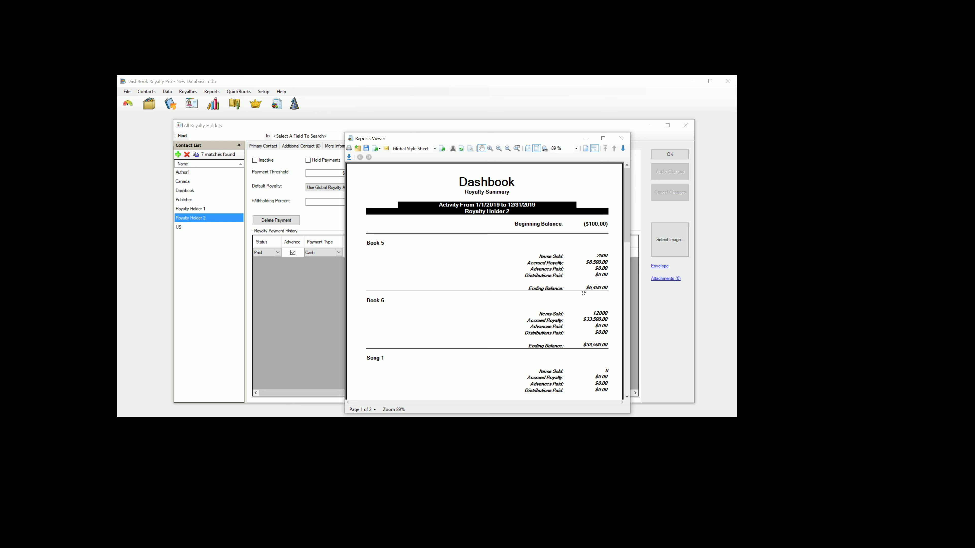
{"action": "scroll", "coordinate": [581, 298], "scroll_direction": "down", "scroll_amount": 1}
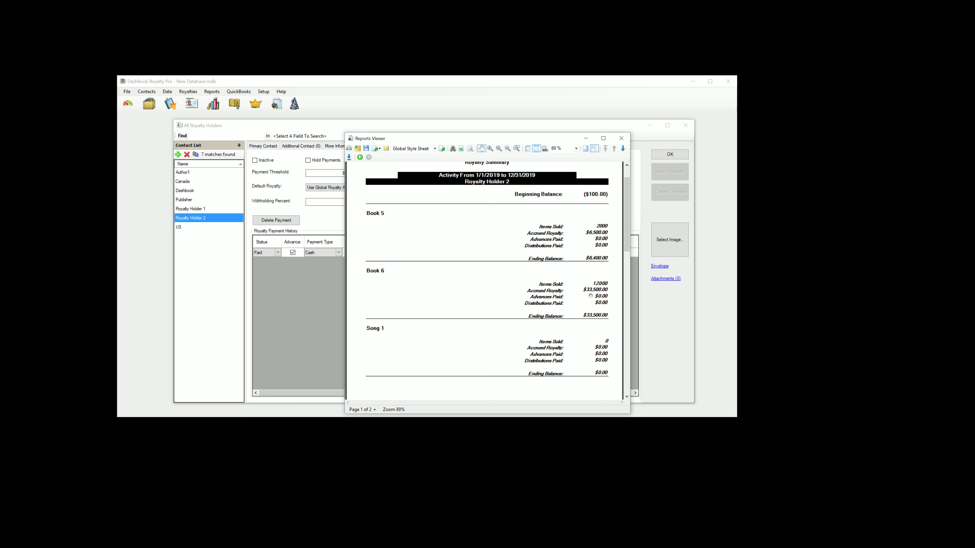
{"action": "scroll", "coordinate": [591, 312], "scroll_direction": "down", "scroll_amount": 4}
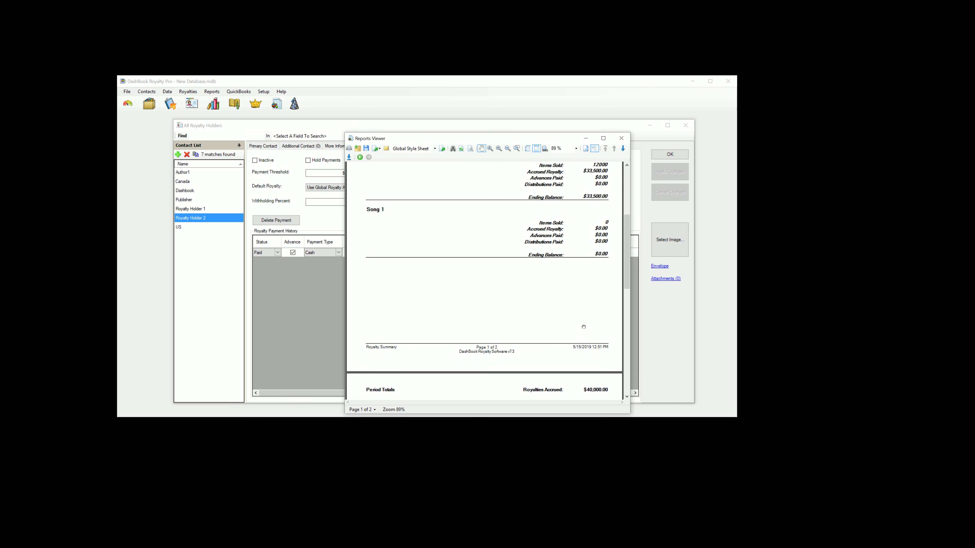
{"action": "scroll", "coordinate": [569, 266], "scroll_direction": "down", "scroll_amount": 4}
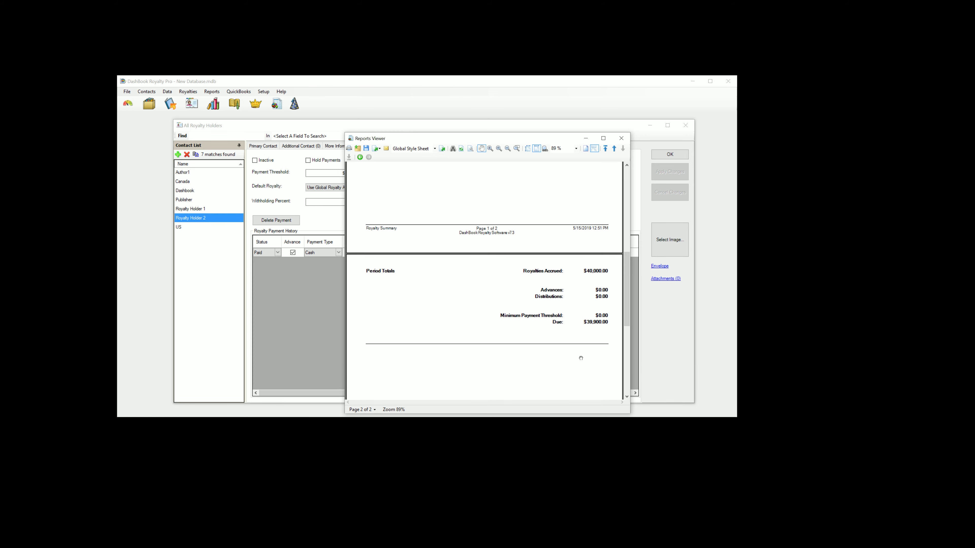
{"action": "left_click", "coordinate": [621, 139]}
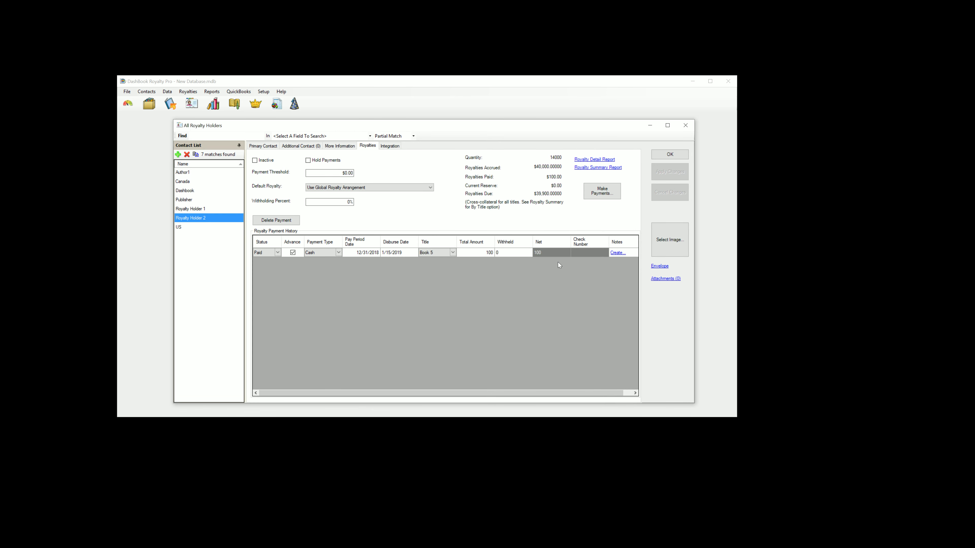